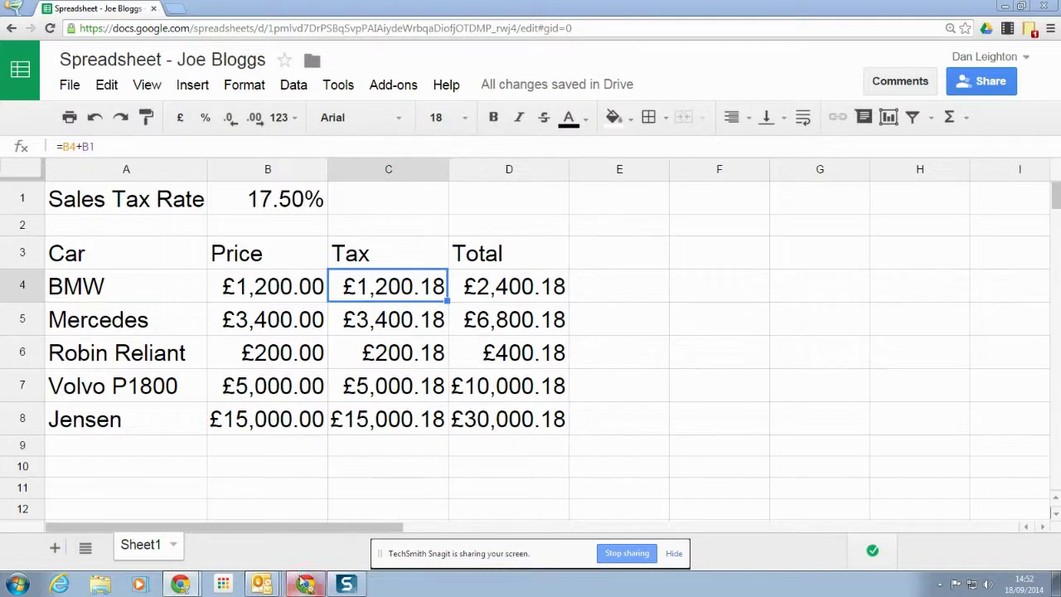
Bring the Classroom window forward to show the Spreadsheet assignment's submission status and its feedback comment.
click(302, 584)
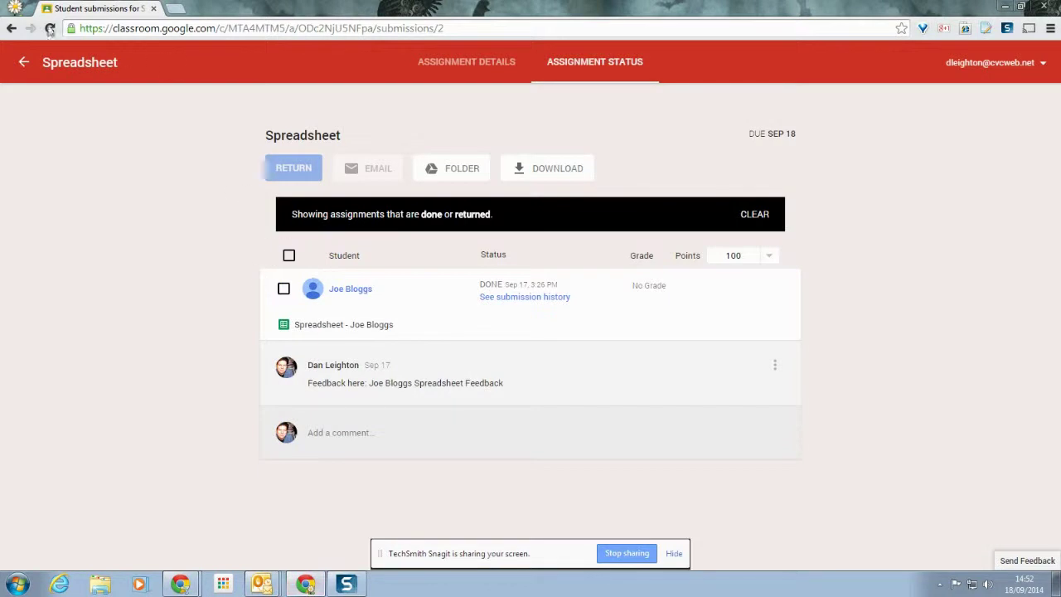
click(10, 29)
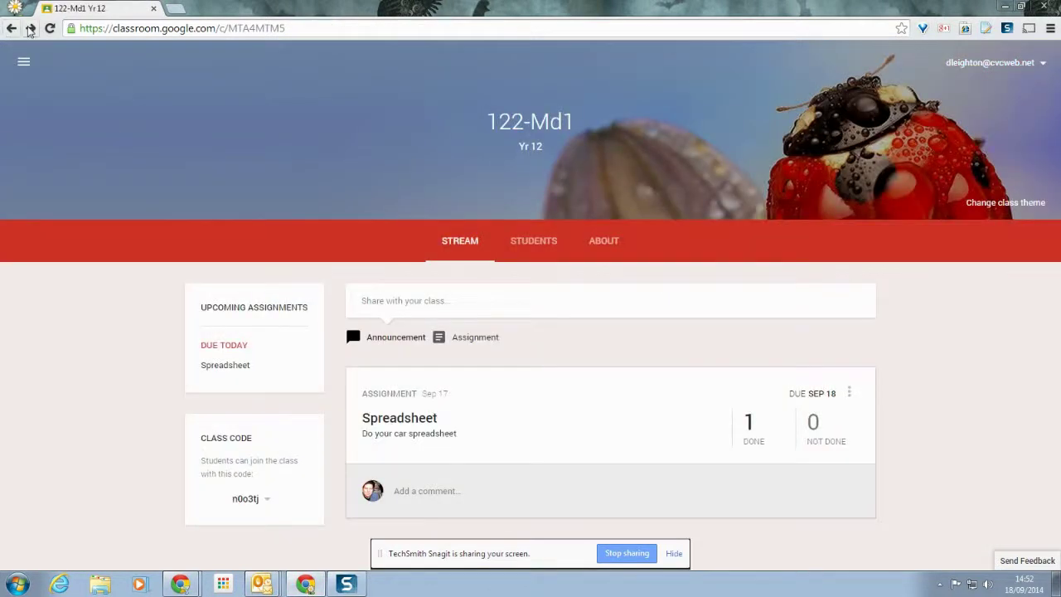
click(30, 29)
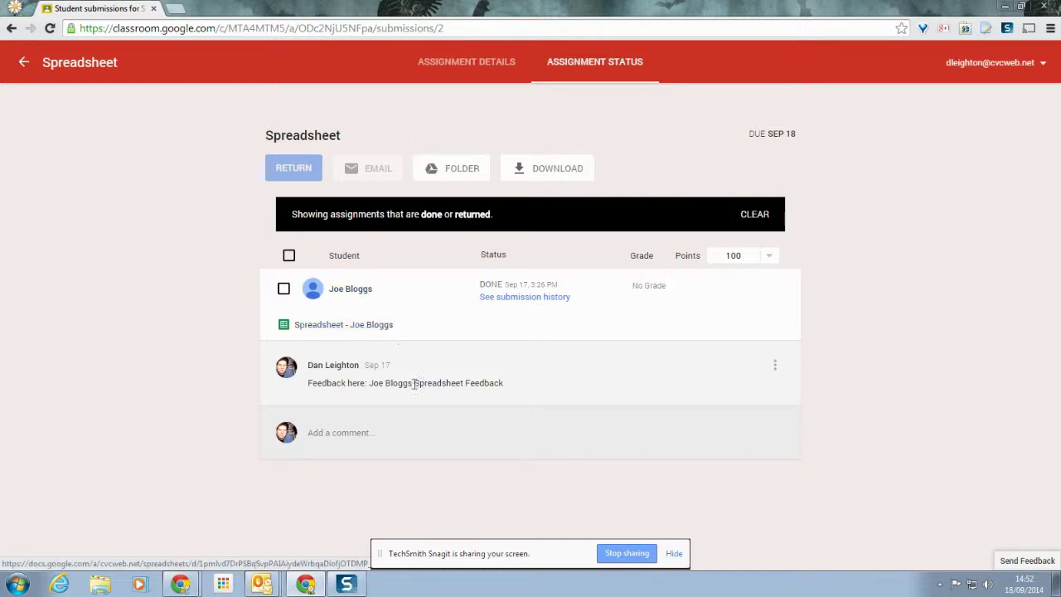
click(180, 586)
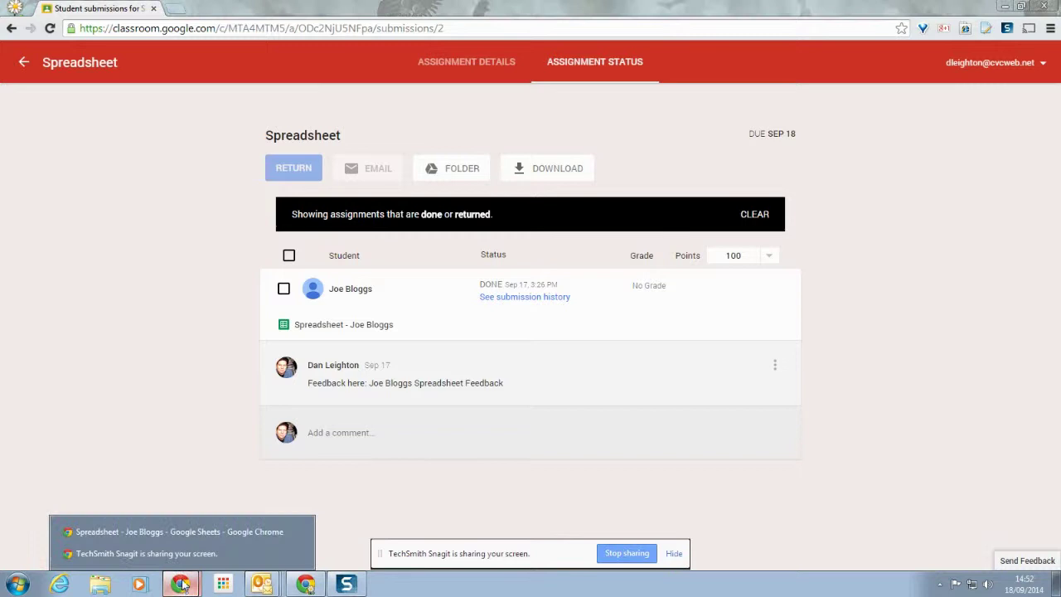
Return to the student's car tax spreadsheet and bring up Screencastify's tab-recording options.
click(177, 537)
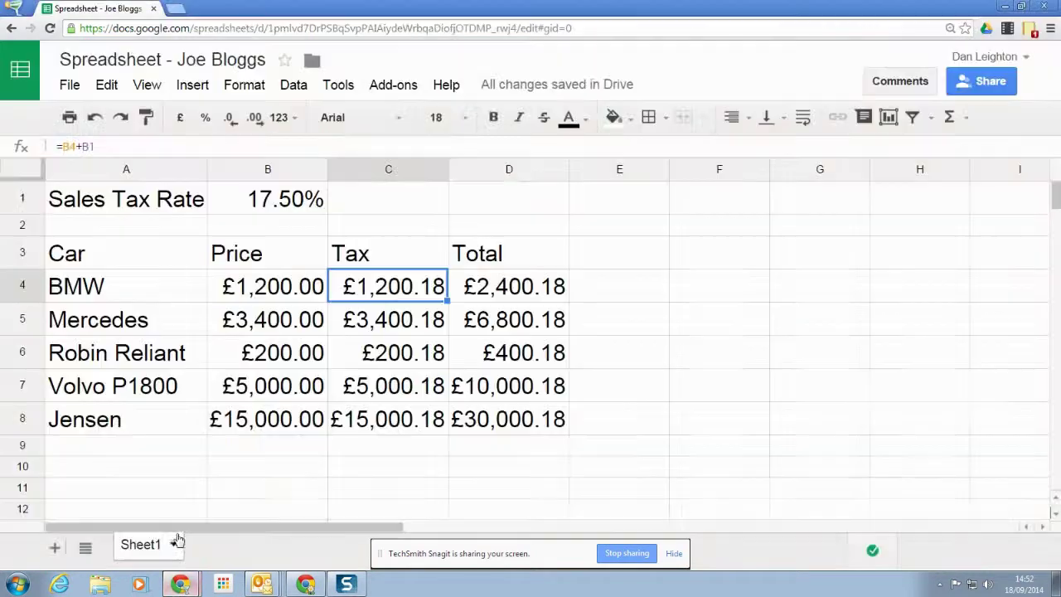
click(1008, 30)
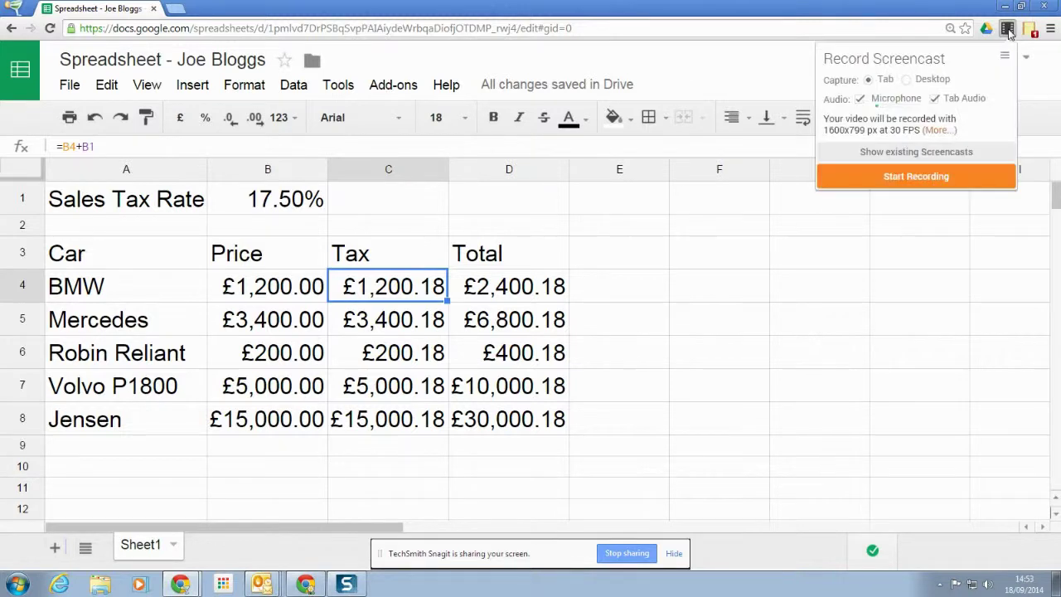
Start the screencast recording and change C4's tax formula to =B4*B1.
click(937, 177)
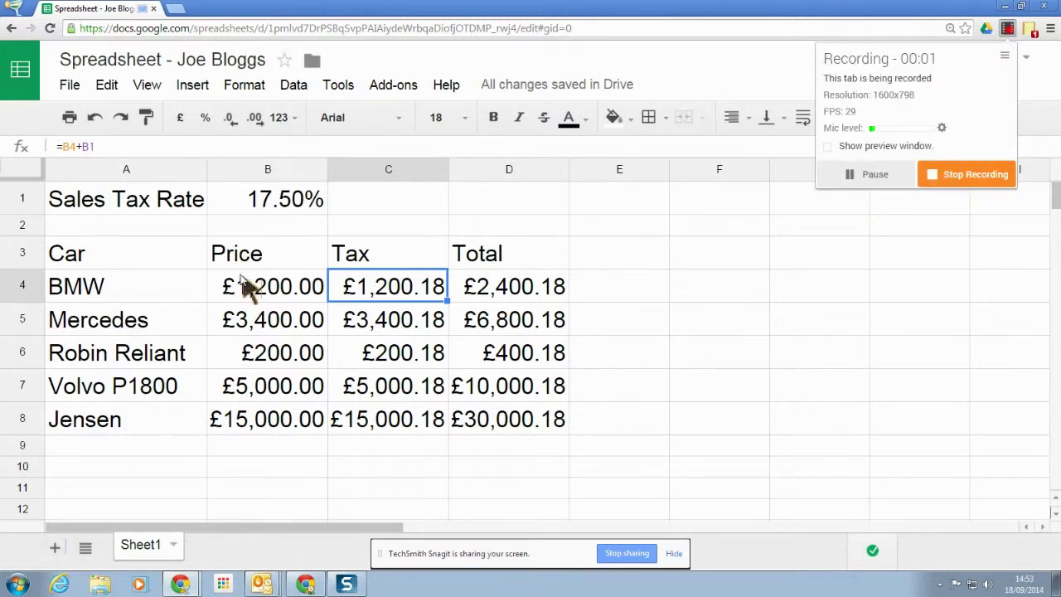
click(280, 225)
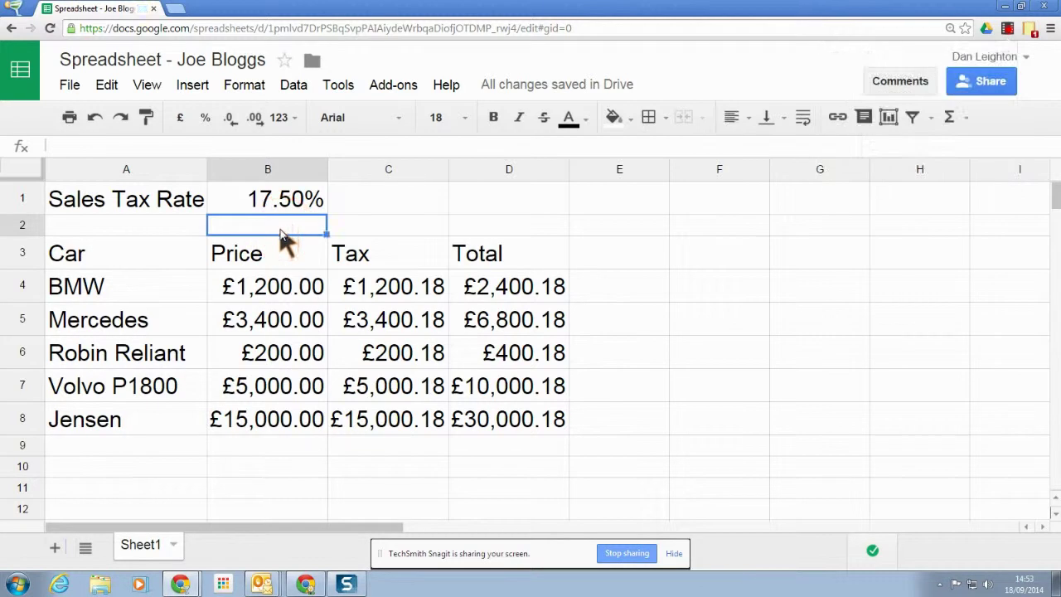
click(406, 291)
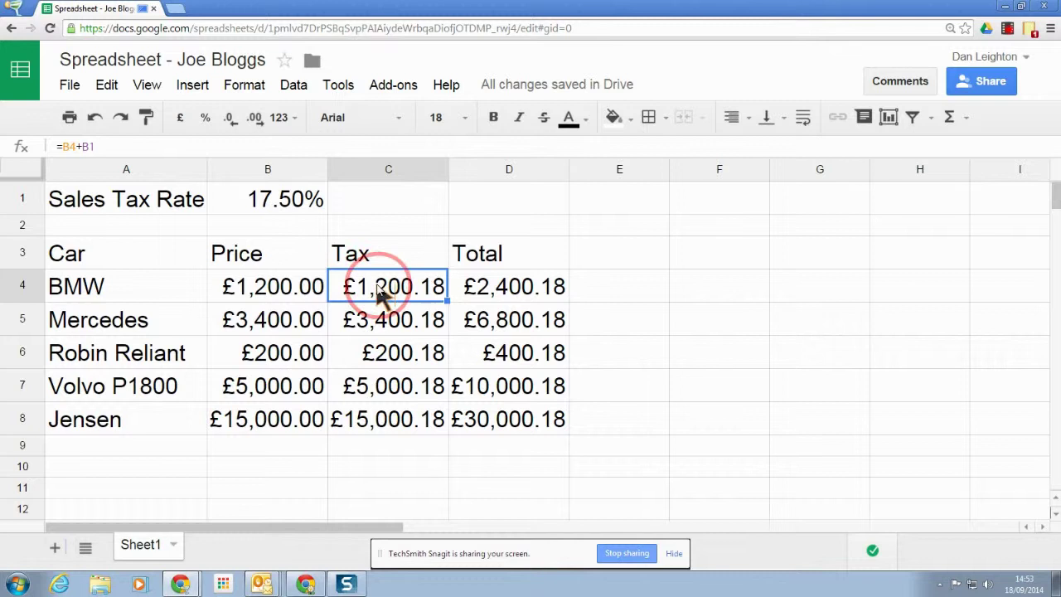
double_click(377, 290)
drag(377, 284, 356, 283)
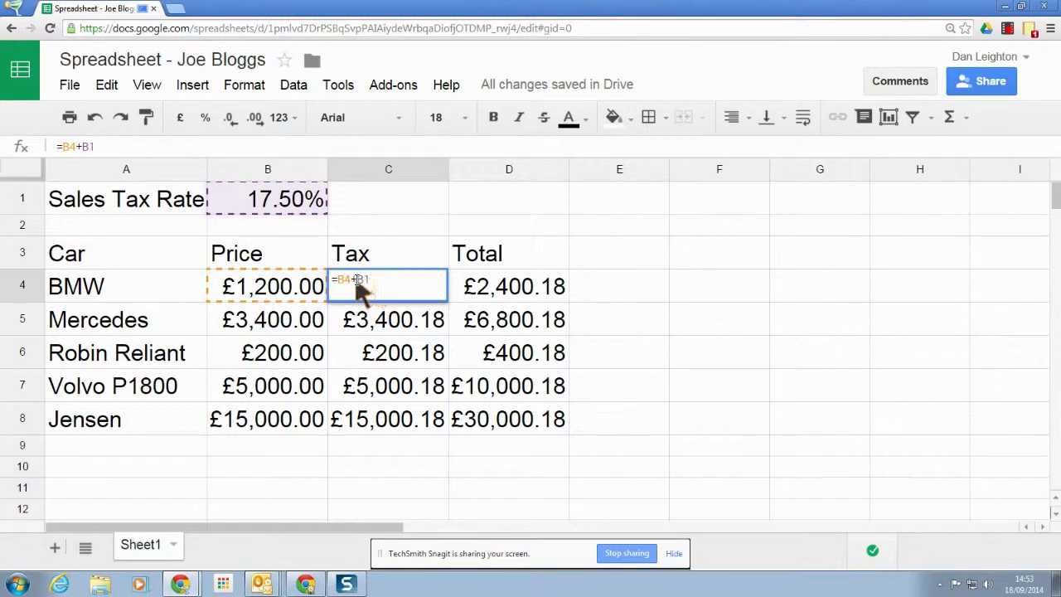
click(354, 281)
key(BackSpace)
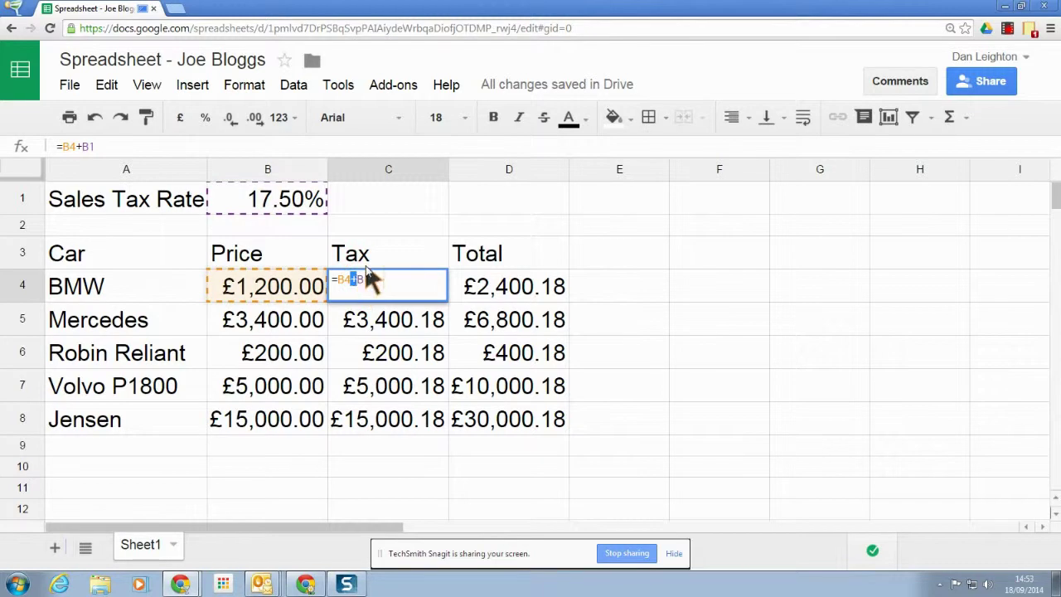
text(*)
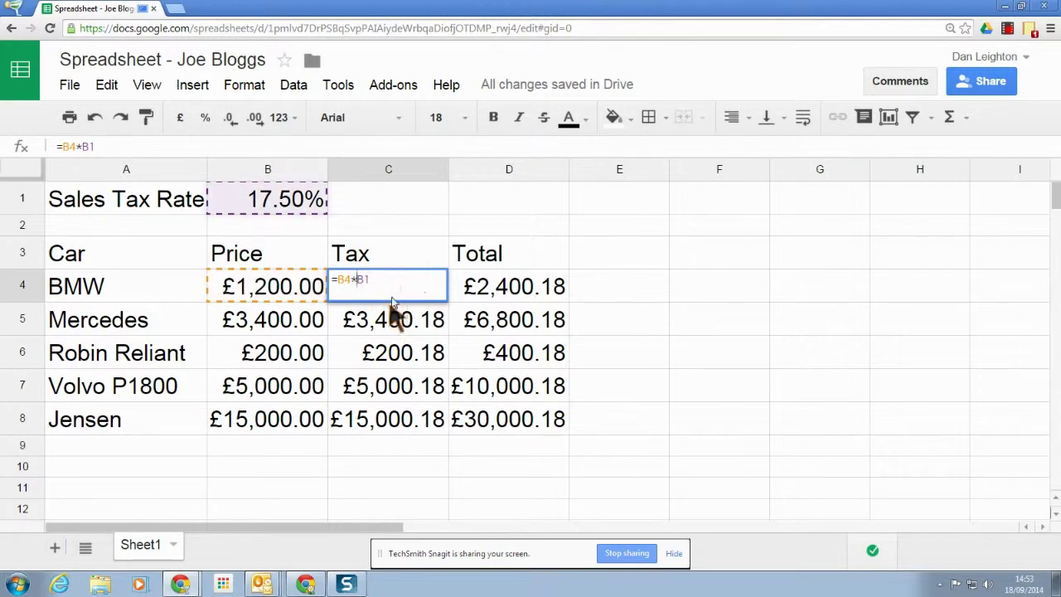
key(Return)
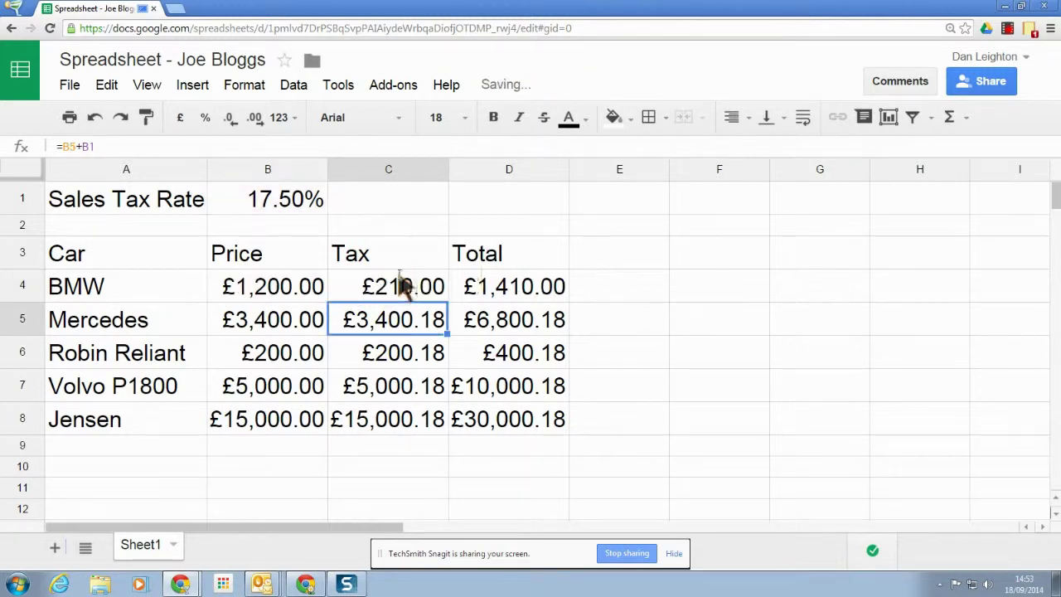
Inspect the tax formulas in C5 and C6 without changing them.
double_click(406, 324)
drag(353, 315, 399, 342)
click(398, 353)
double_click(403, 351)
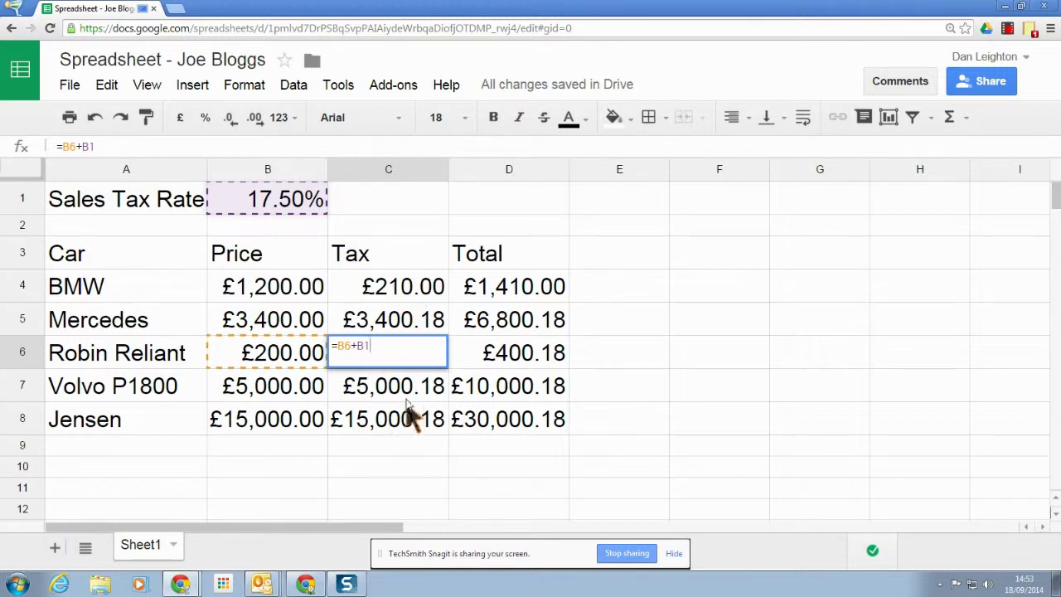
key(Escape)
Restore C4's formula to the original =B4+B1.
click(418, 297)
double_click(414, 294)
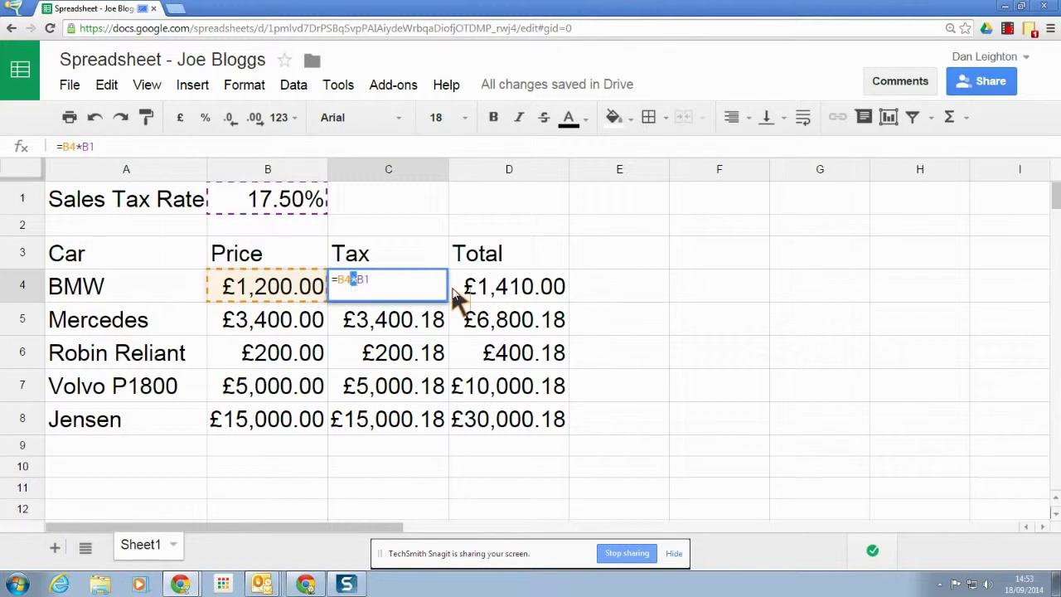
text(+)
key(Return)
click(412, 282)
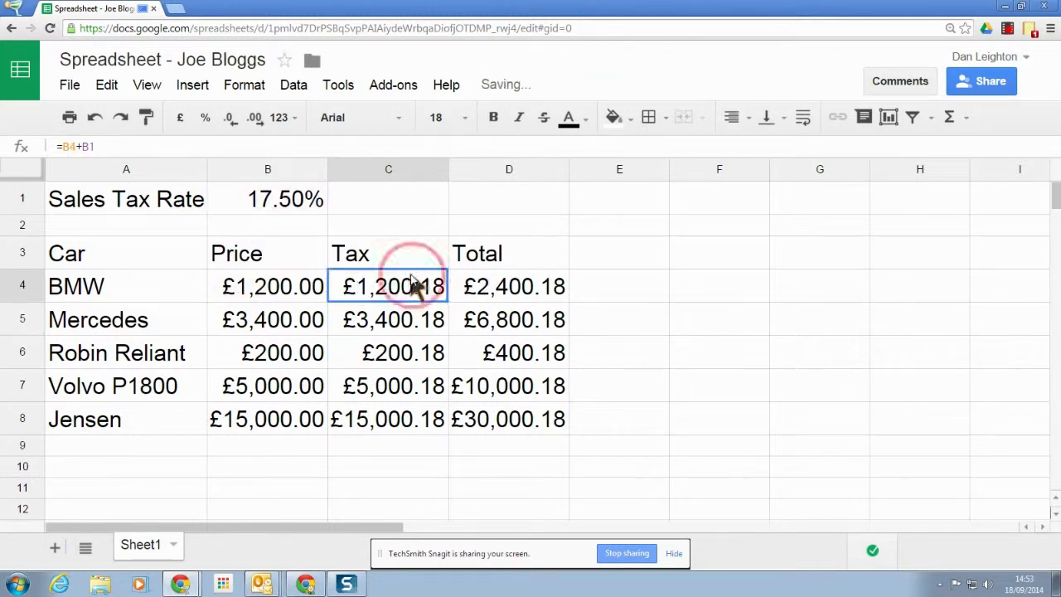
Fix the rate reference in C4 as B$1 and fill the formula down to C8.
drag(447, 302, 452, 435)
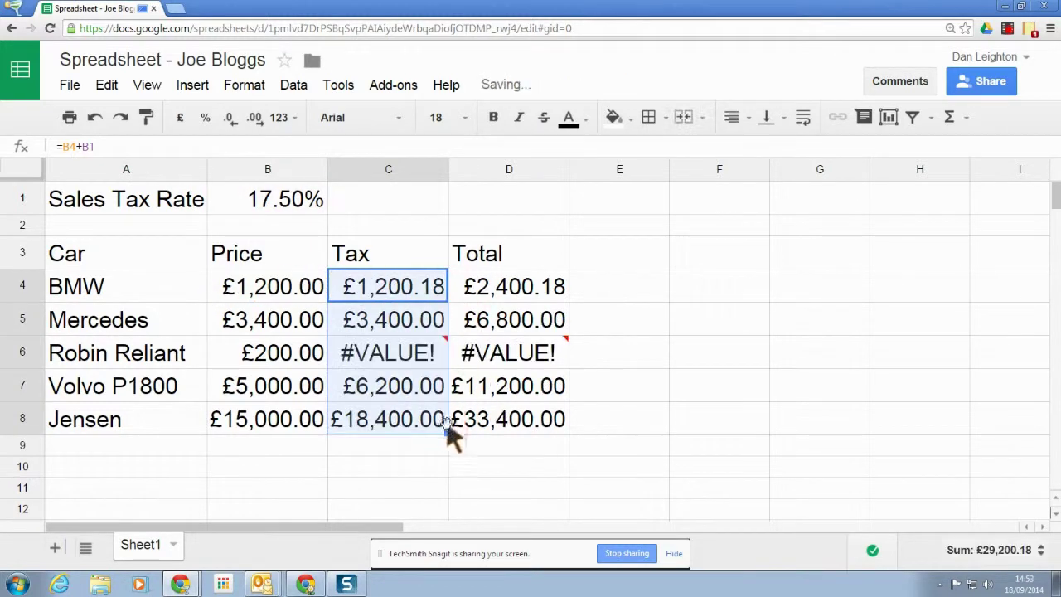
double_click(403, 282)
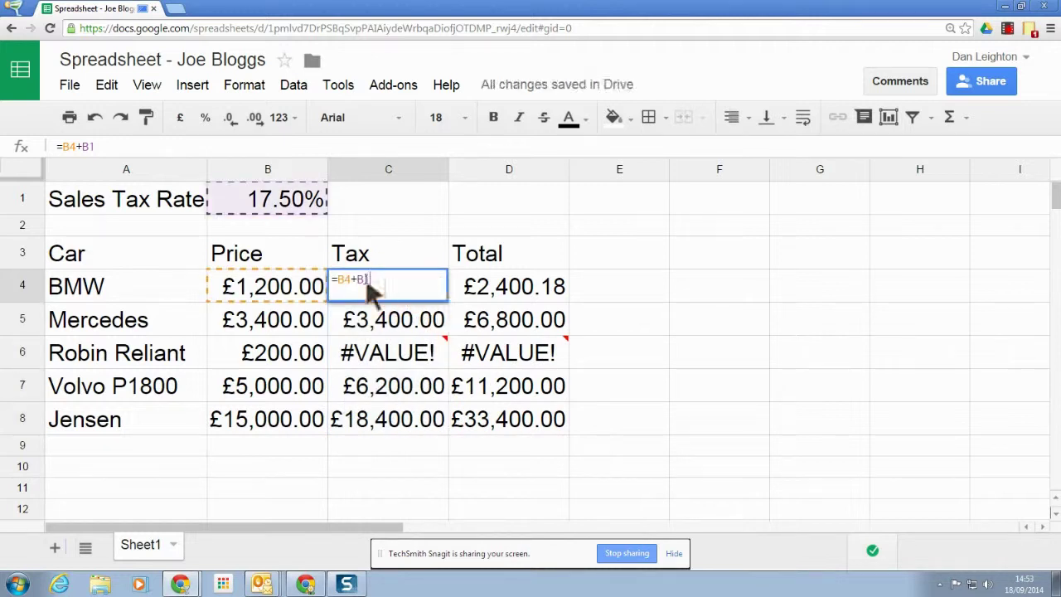
click(366, 290)
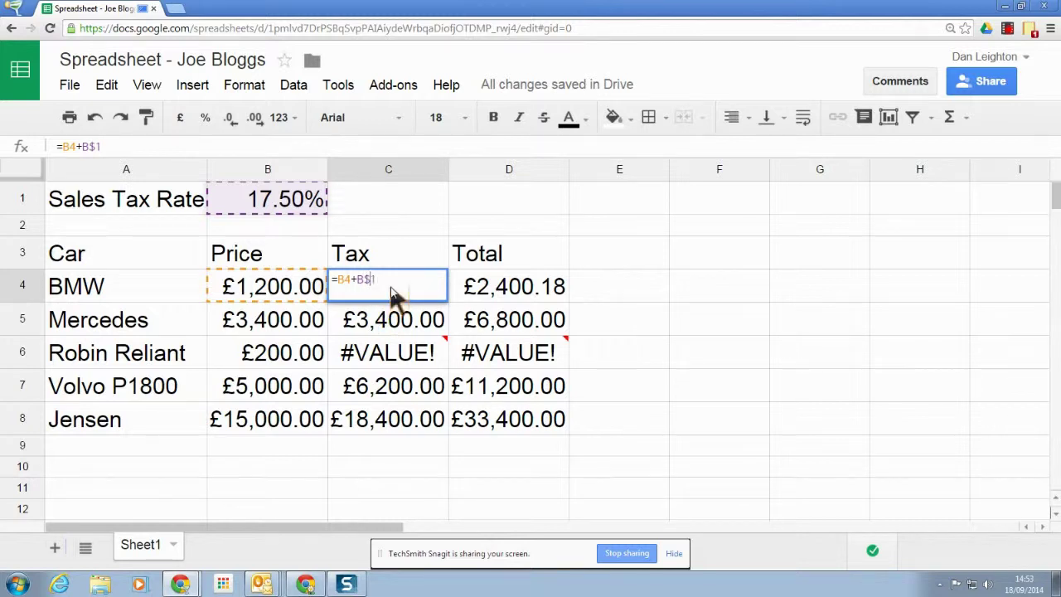
key(Return)
click(397, 285)
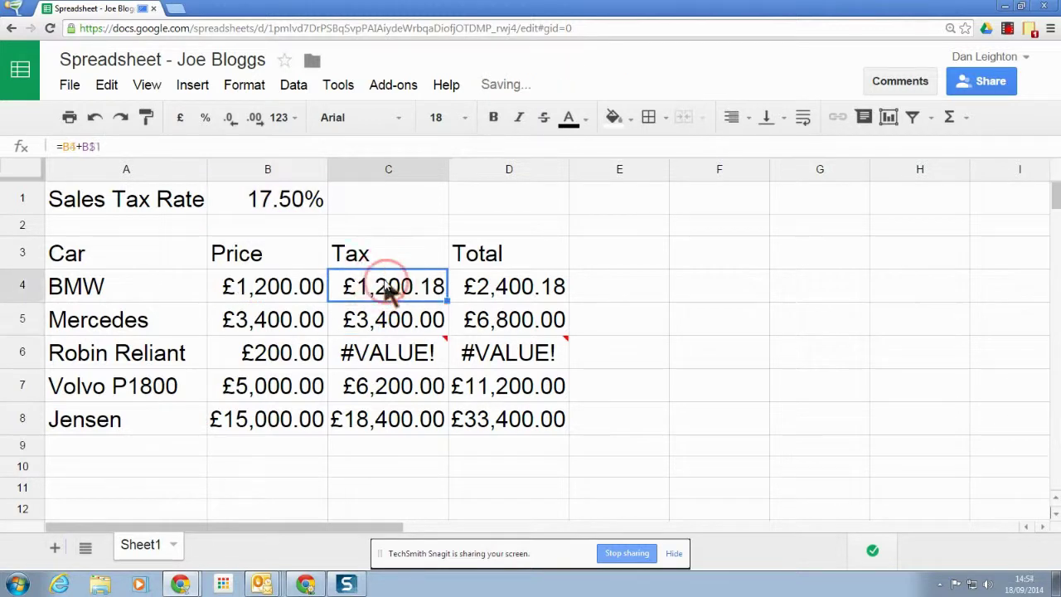
drag(447, 302, 448, 427)
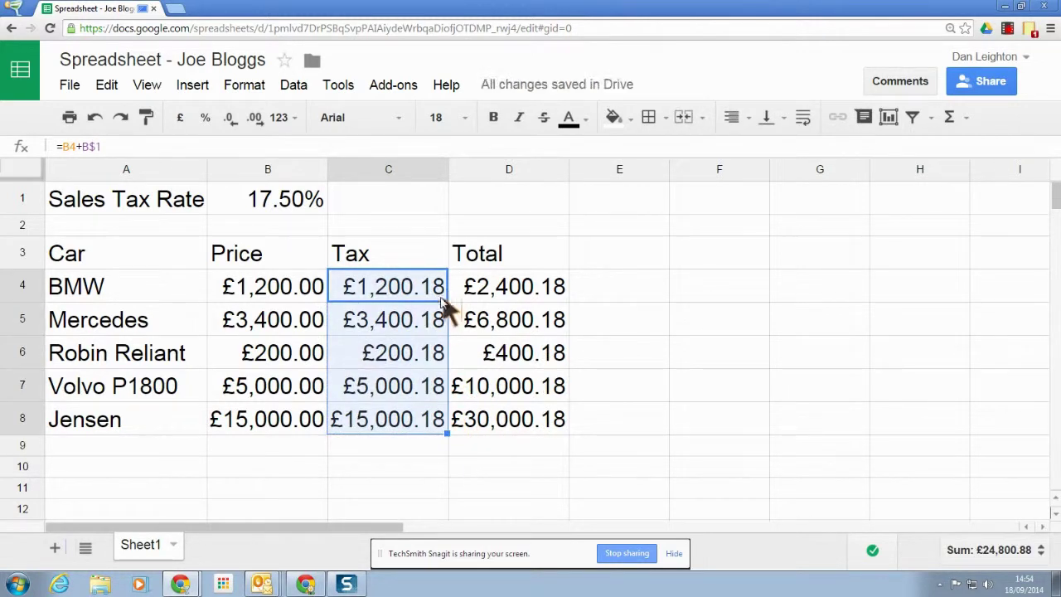
Make C4 =B4*B$1 and fill it down C4:C8, giving £210.00 to £2,625.00.
double_click(417, 295)
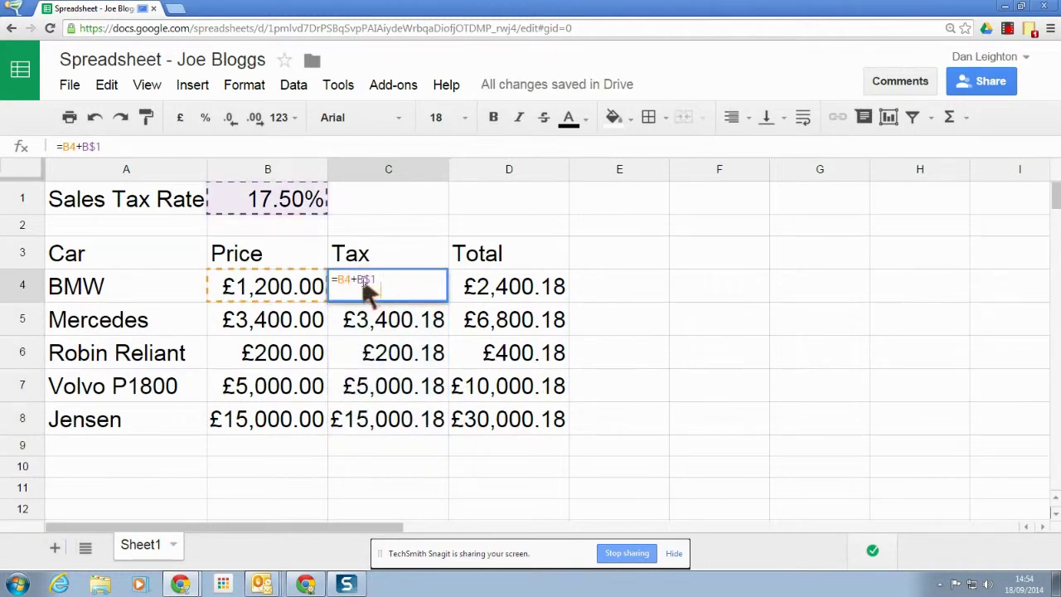
double_click(354, 280)
text(*)
key(Return)
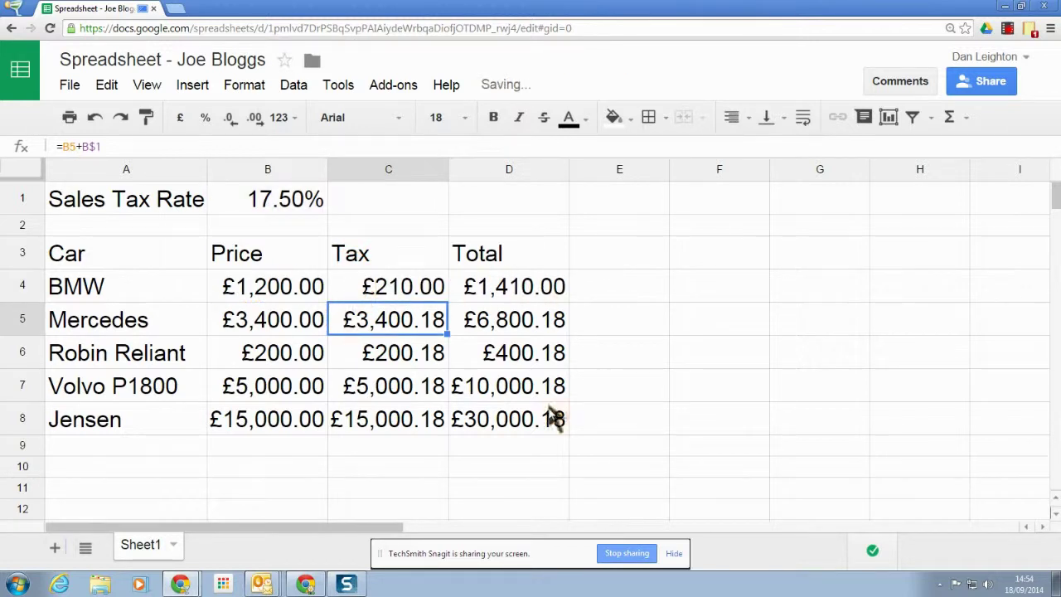
click(441, 290)
drag(446, 302, 440, 427)
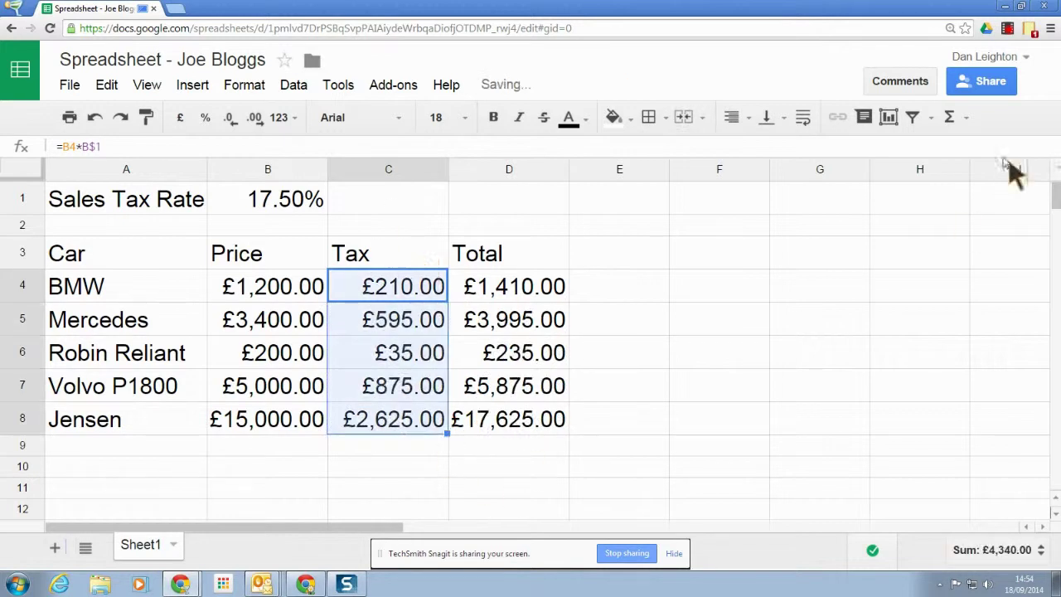
Stop the Screencastify recording and upload Screencast 2 to YouTube as an unlisted video.
click(1008, 29)
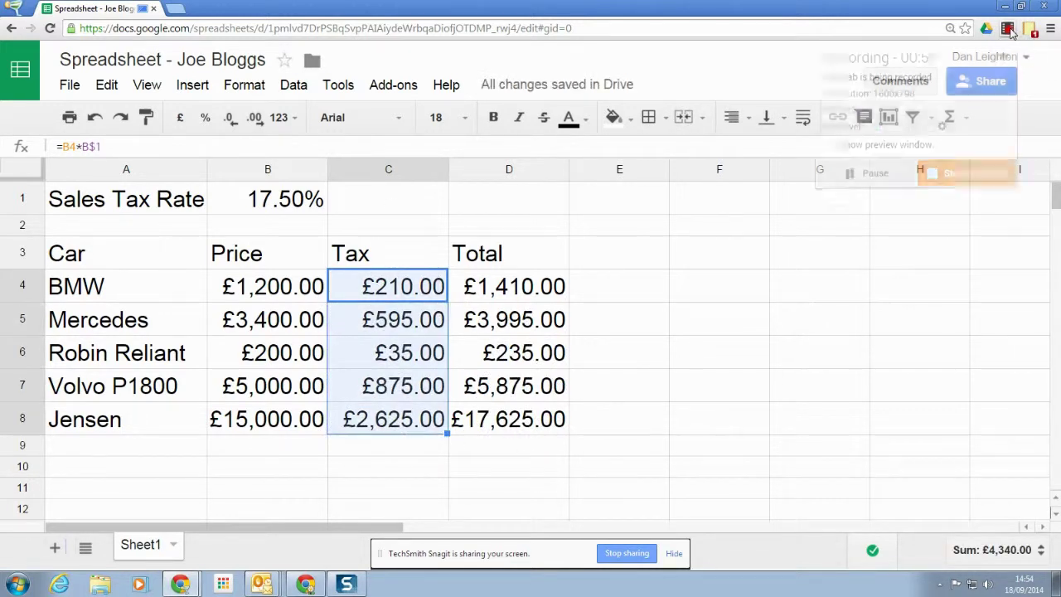
click(964, 176)
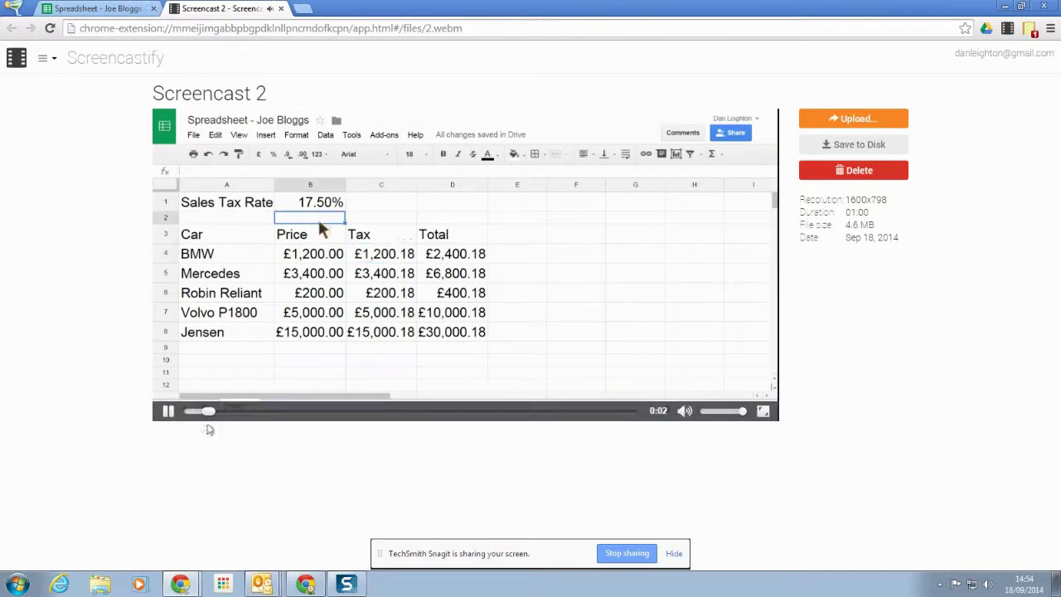
click(168, 412)
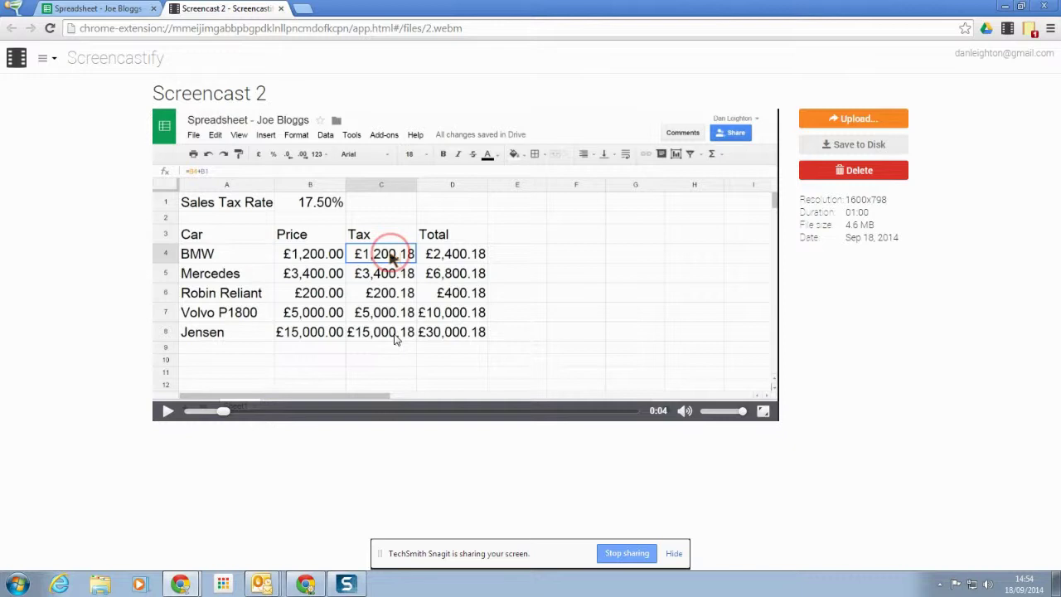
click(901, 124)
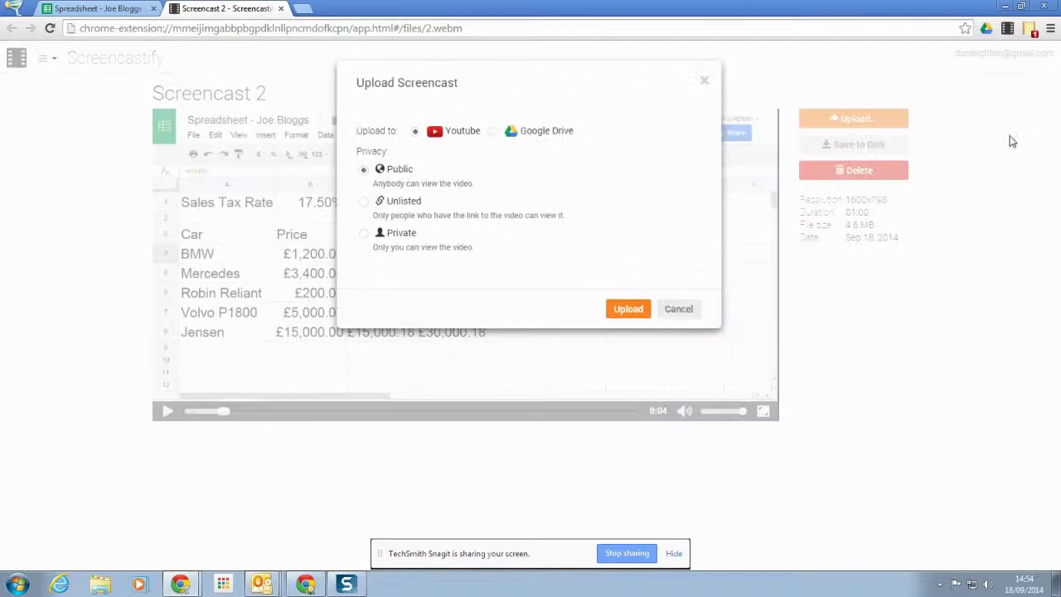
click(624, 309)
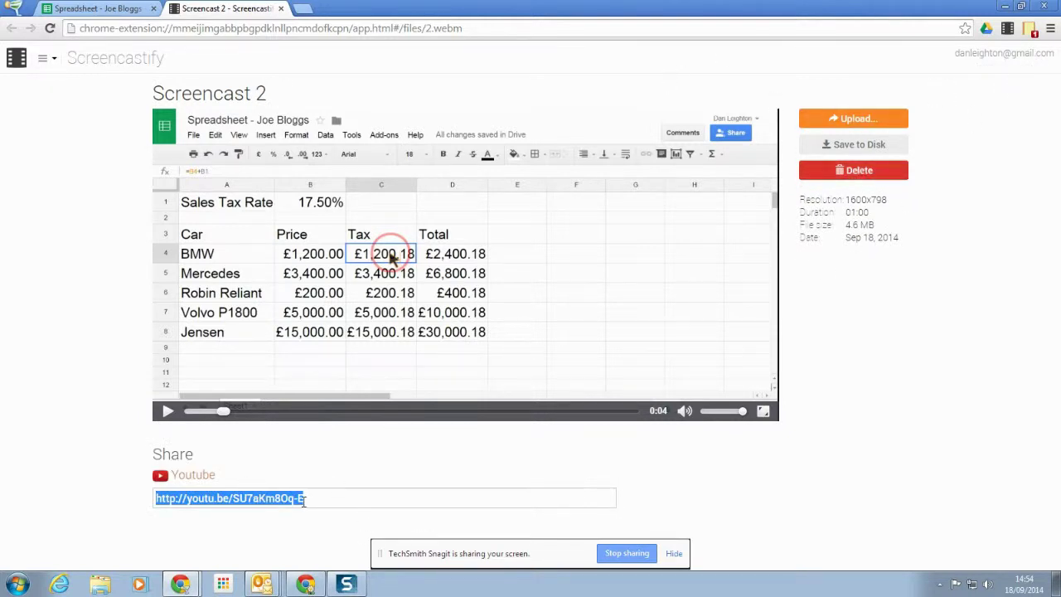
Open the uploaded video's link, then bring up Screencast 2's info and settings in Creator Studio's Video Manager.
click(303, 9)
text(http://youtu.be/SU7aKm8Oq-E)
key(Return)
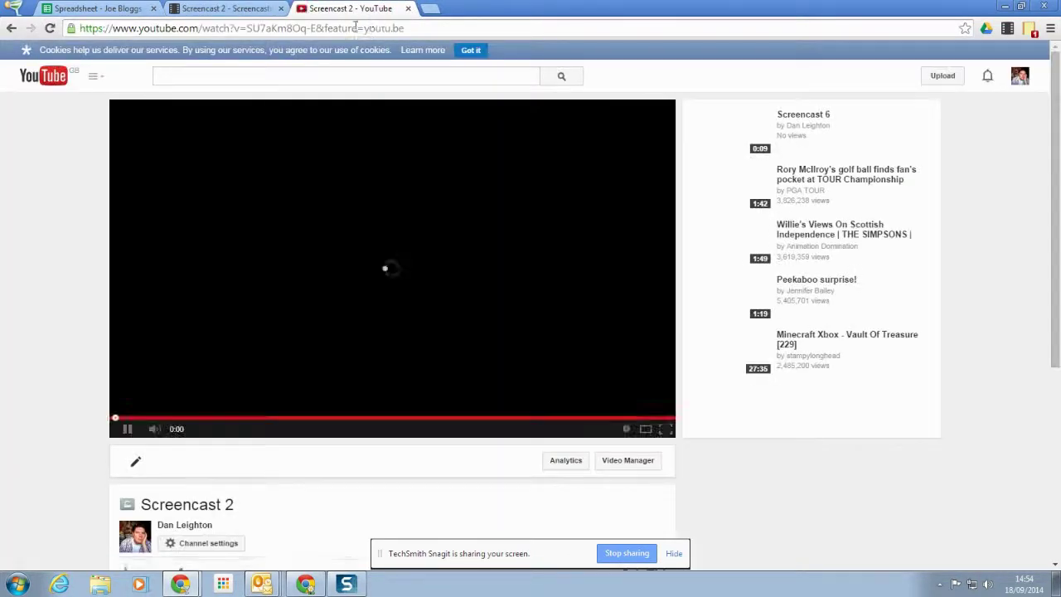
click(1025, 76)
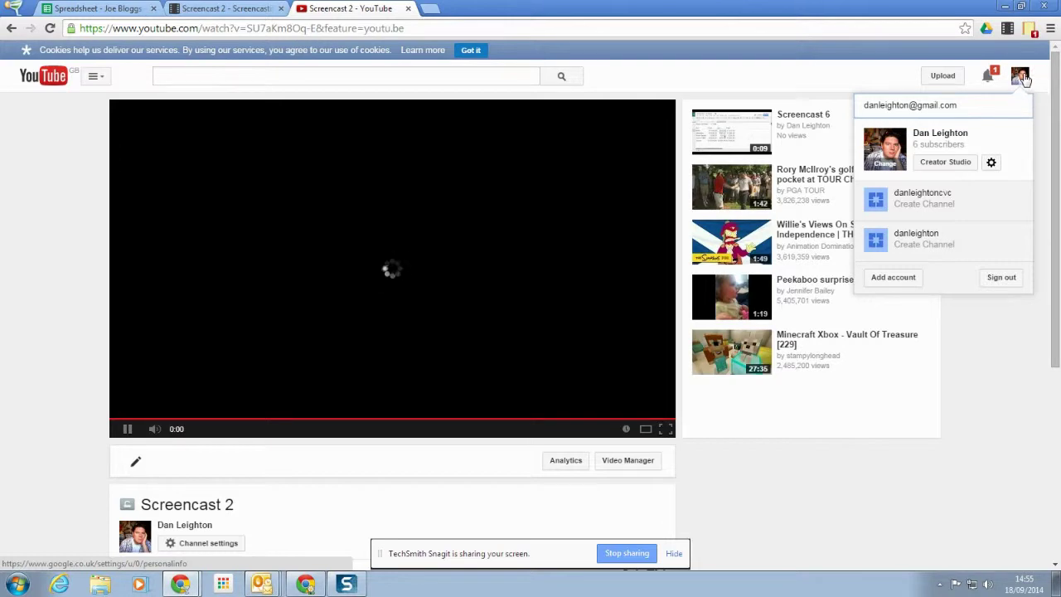
click(948, 164)
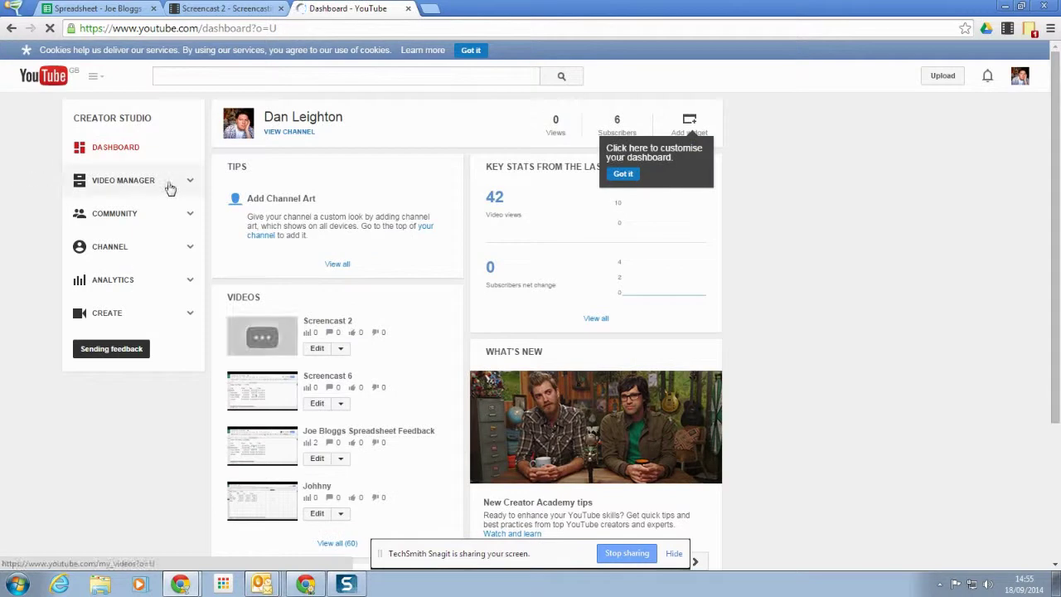
click(154, 187)
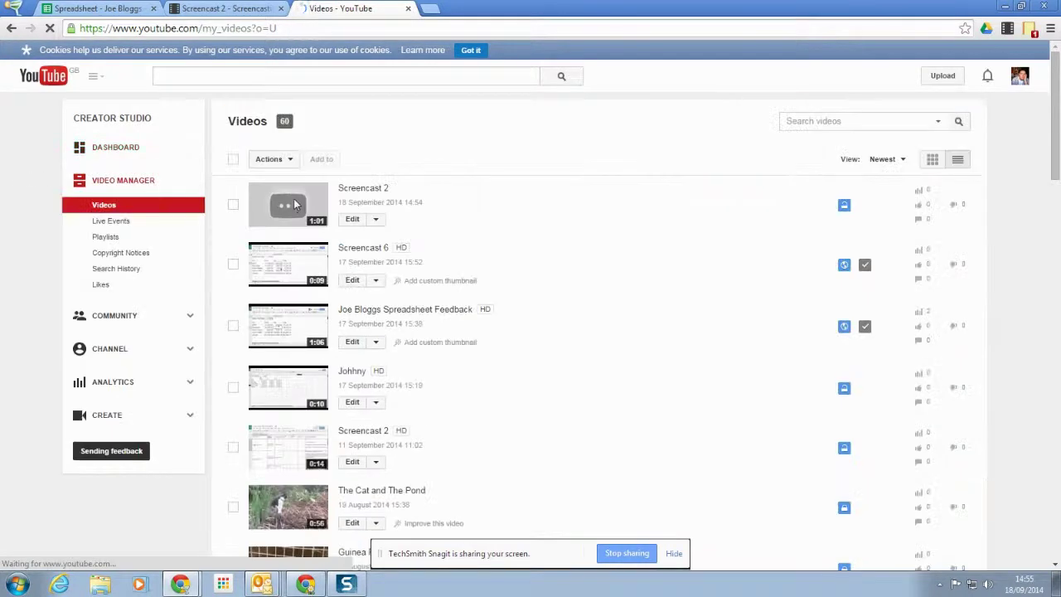
click(235, 207)
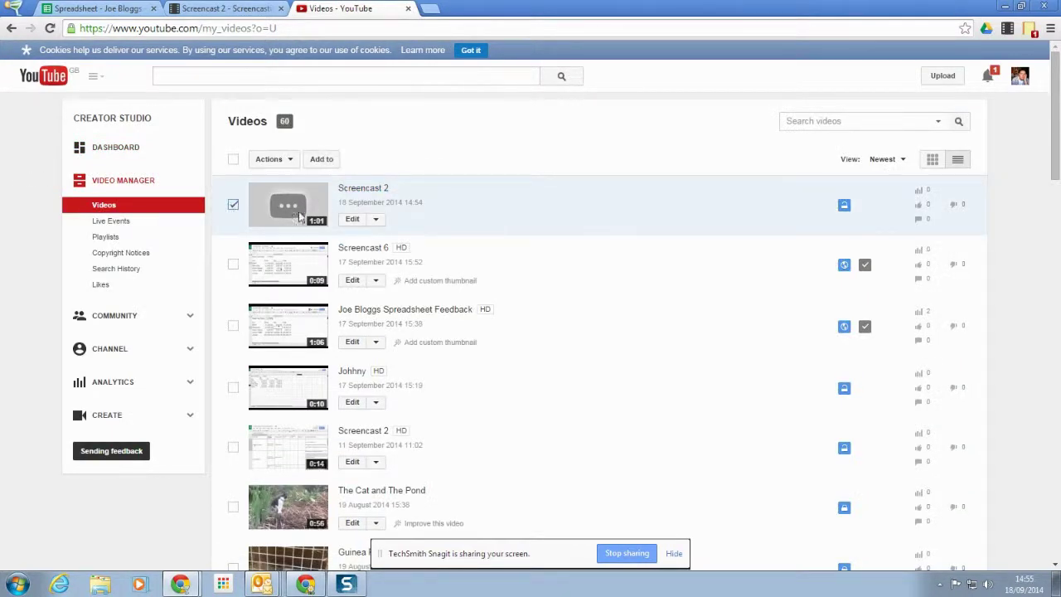
click(332, 162)
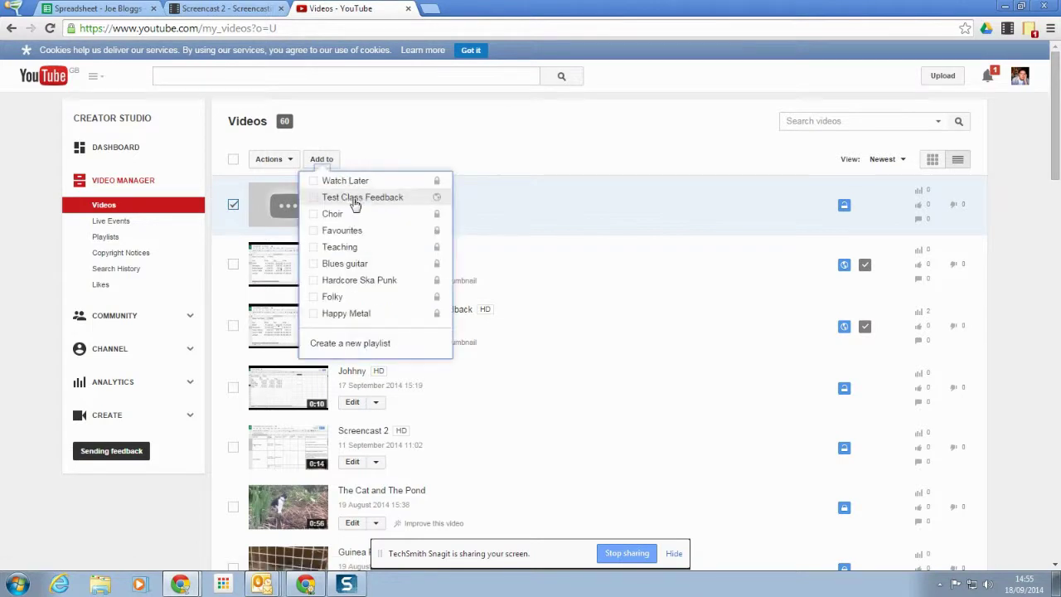
click(494, 166)
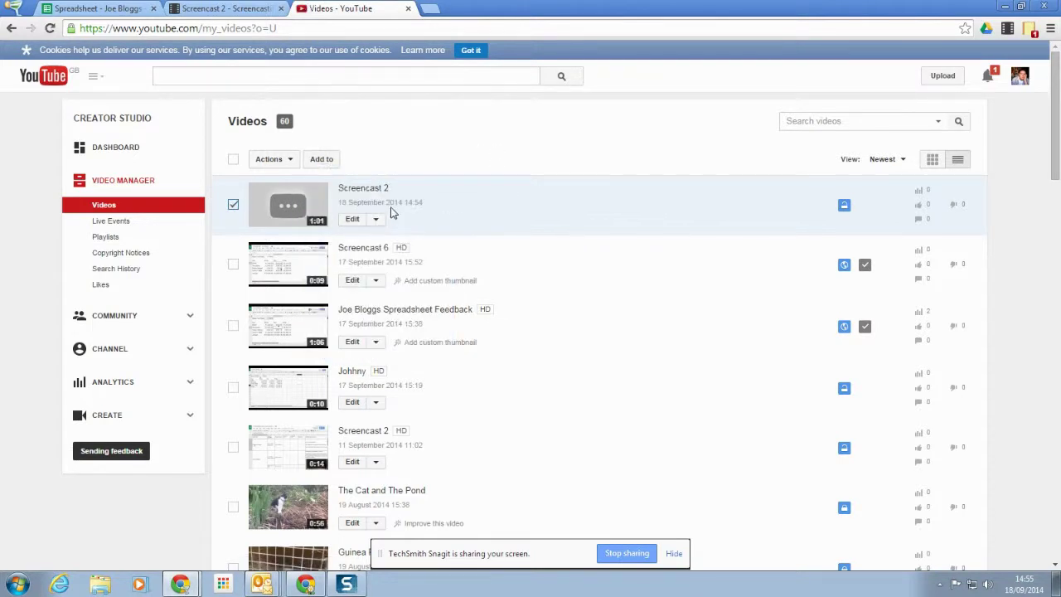
click(376, 222)
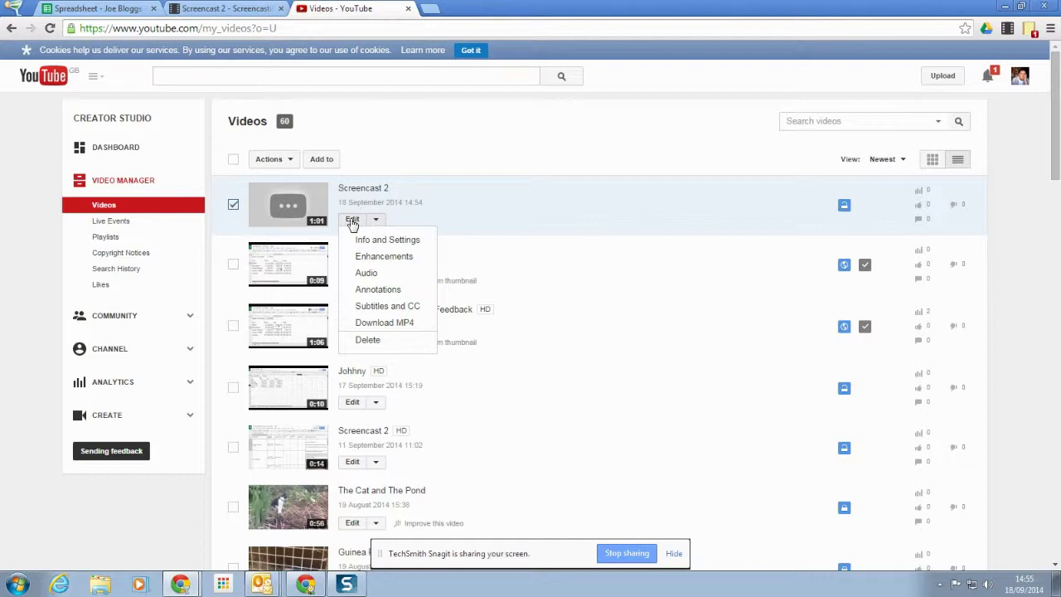
click(353, 222)
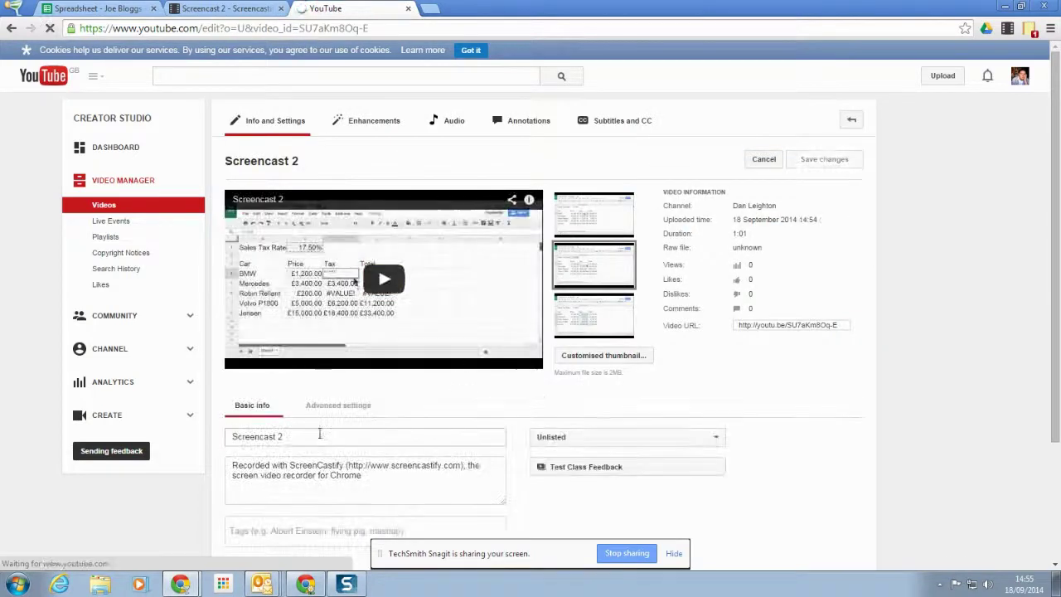
Retitle the video as the student's name plus 'Feedback' and delete its description.
drag(320, 434, 58, 432)
text(Jop)
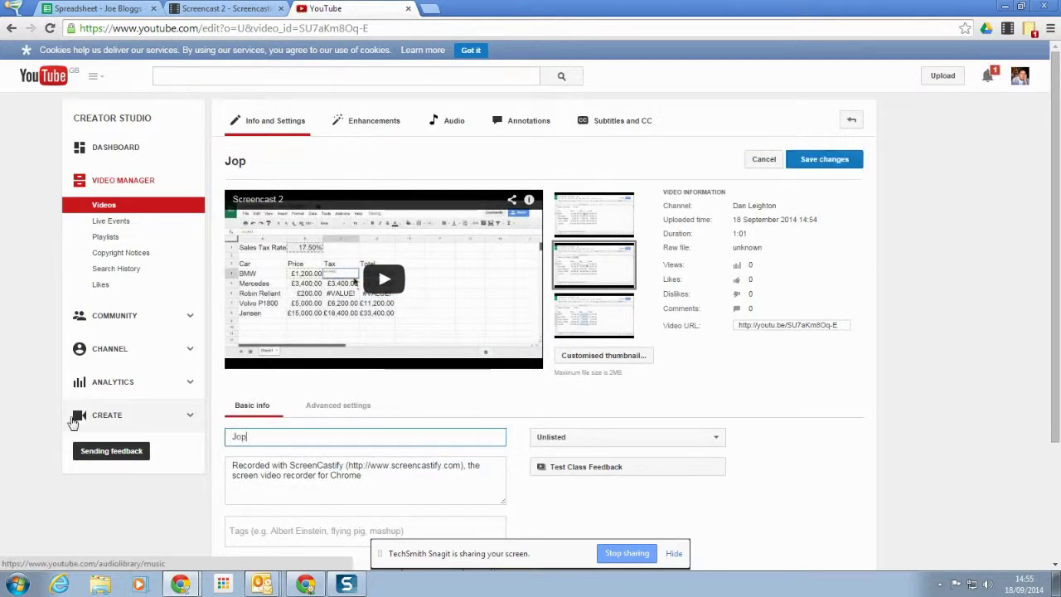
key(BackSpace)
text(e's Feedback)
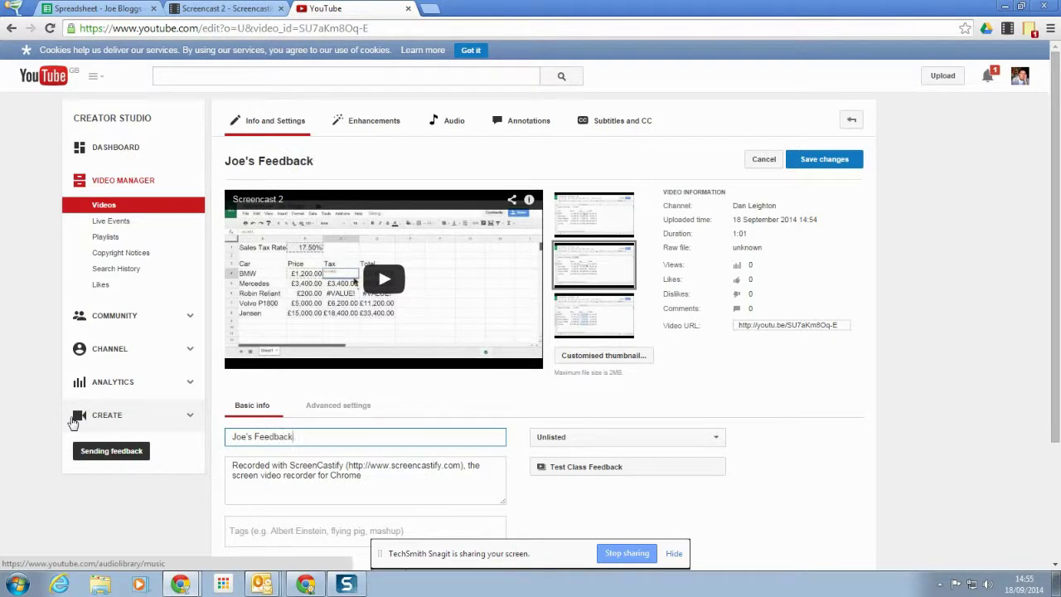
triple_click(375, 480)
key(Delete)
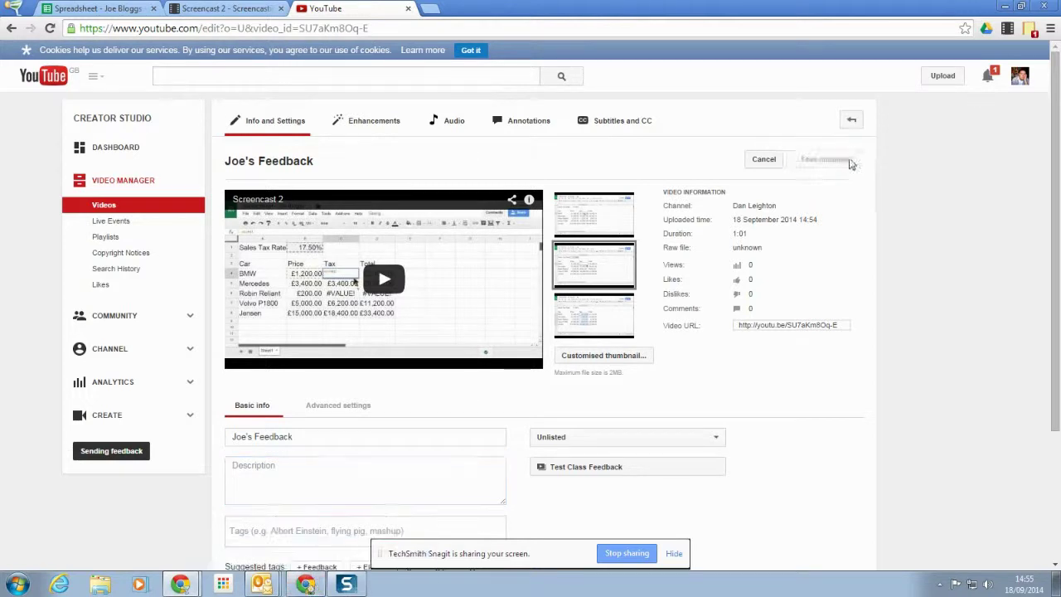
click(306, 584)
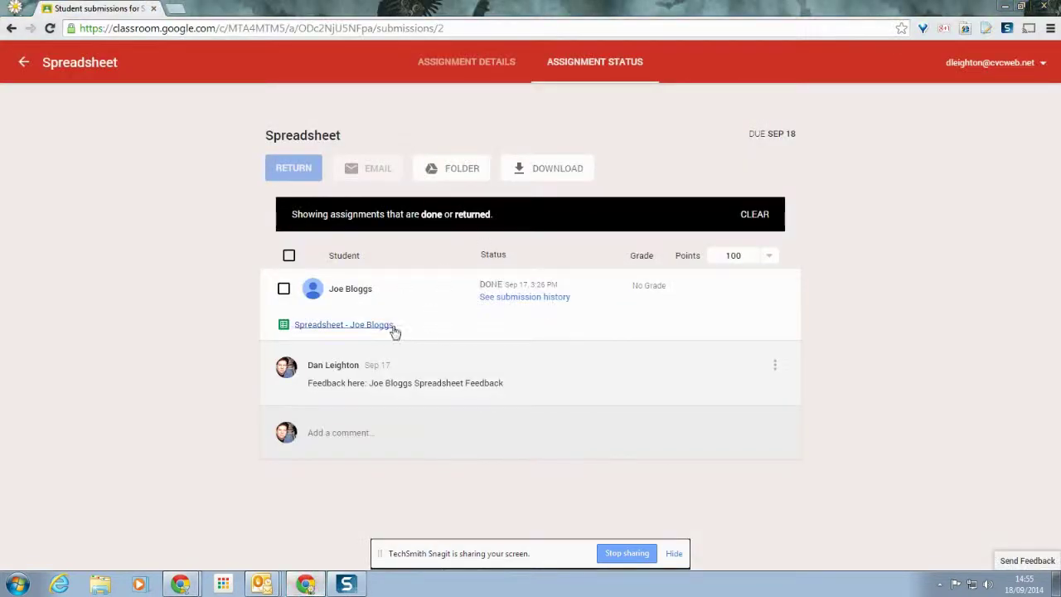
Paste the feedback video's YouTube URL into a comment on the student's submission and post it.
click(409, 301)
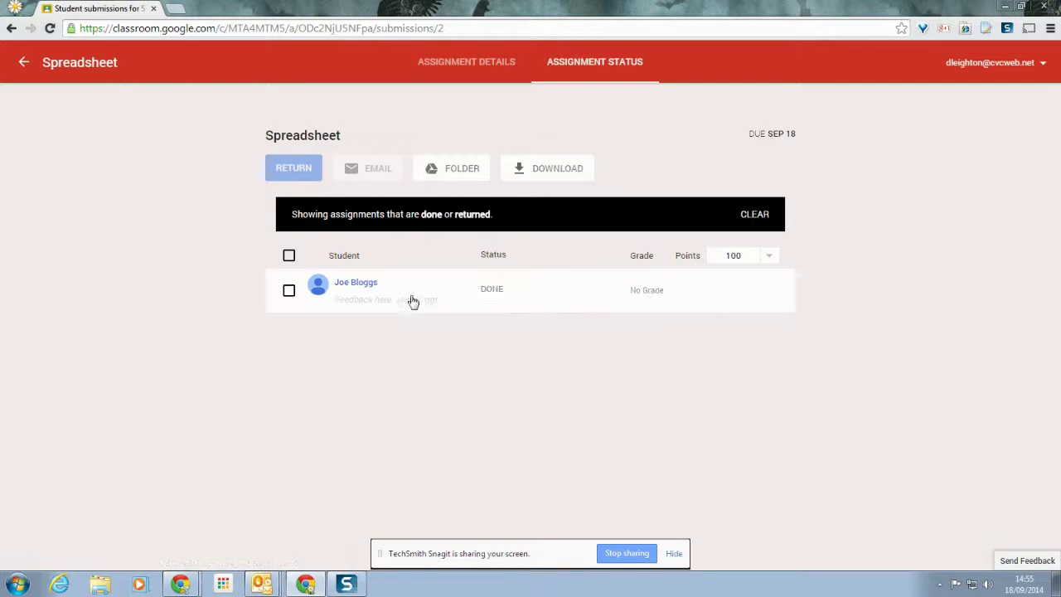
click(419, 293)
click(398, 431)
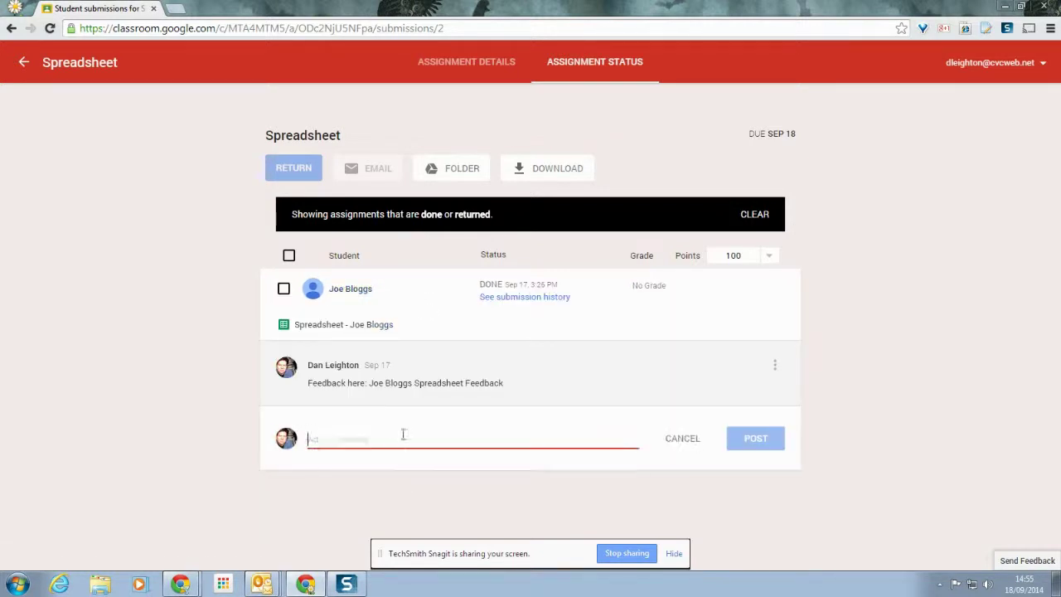
text(http://youtu.be/SU7aKm8Oq-E)
click(750, 447)
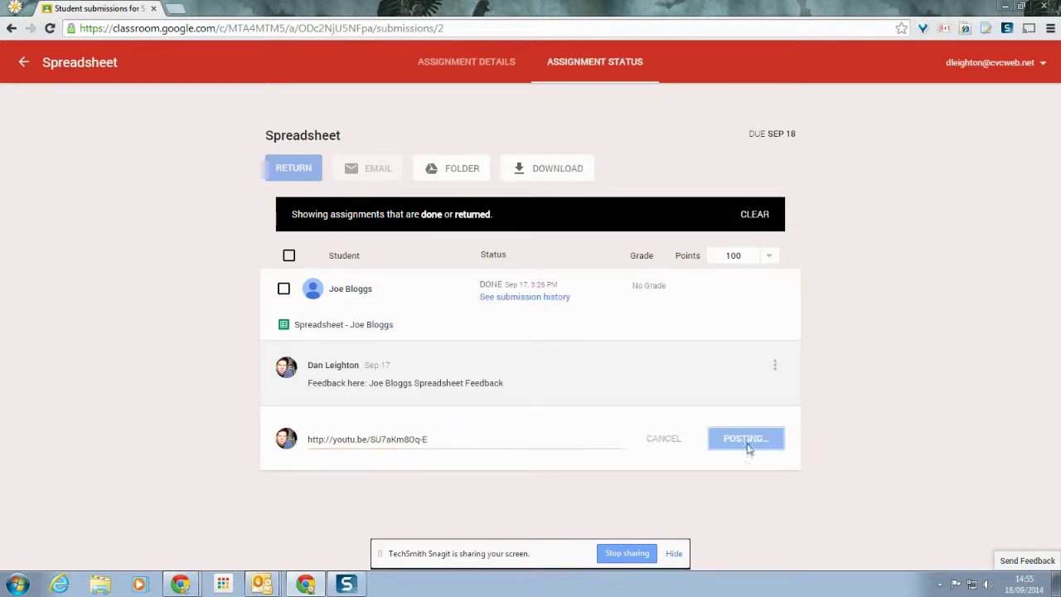